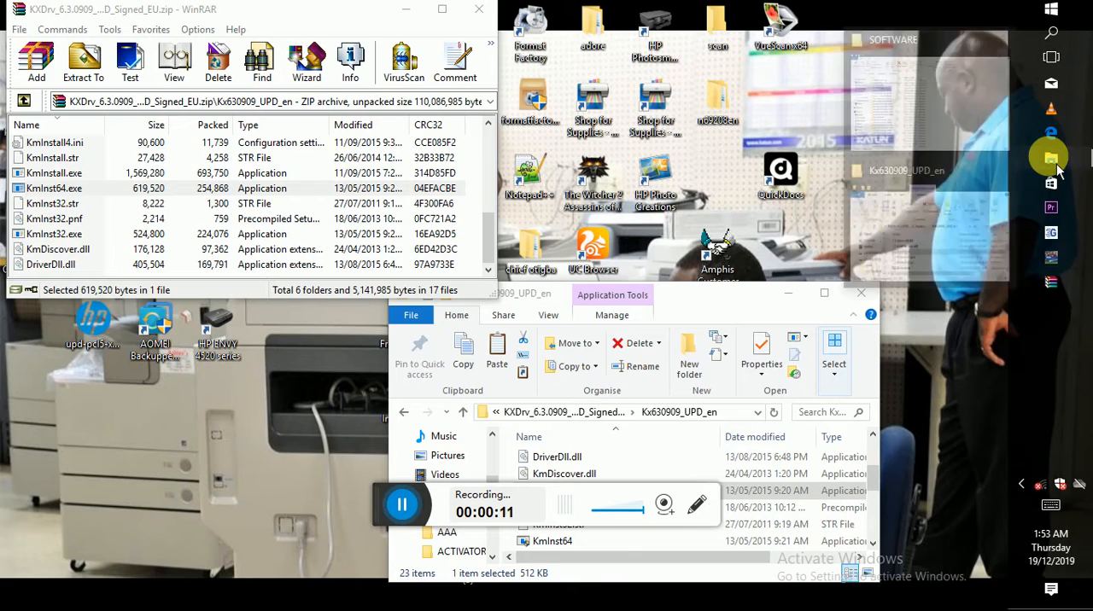
- Bring up the File Explorer window showing the SOFTWARE folder
left_click(1057, 169)
left_click(1058, 169)
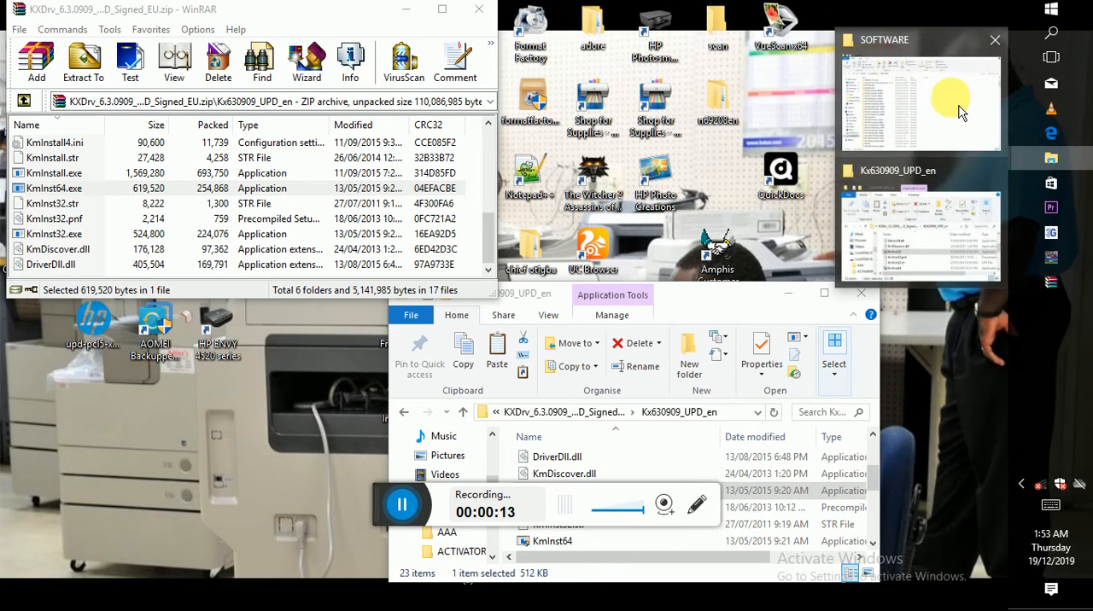
left_click(931, 101)
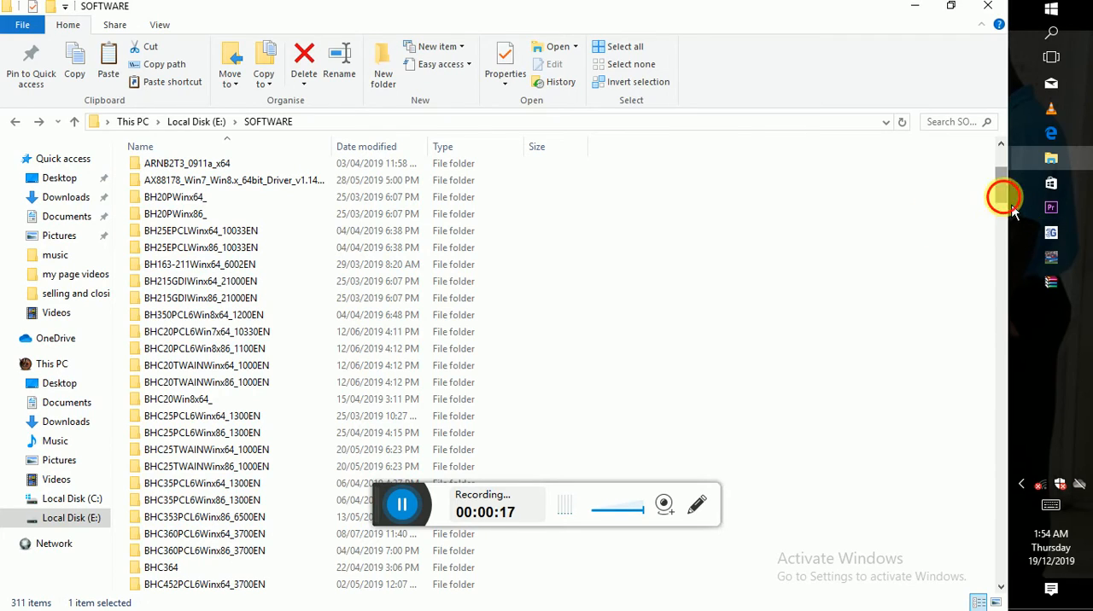
left_click_drag(1011, 208, 1020, 513)
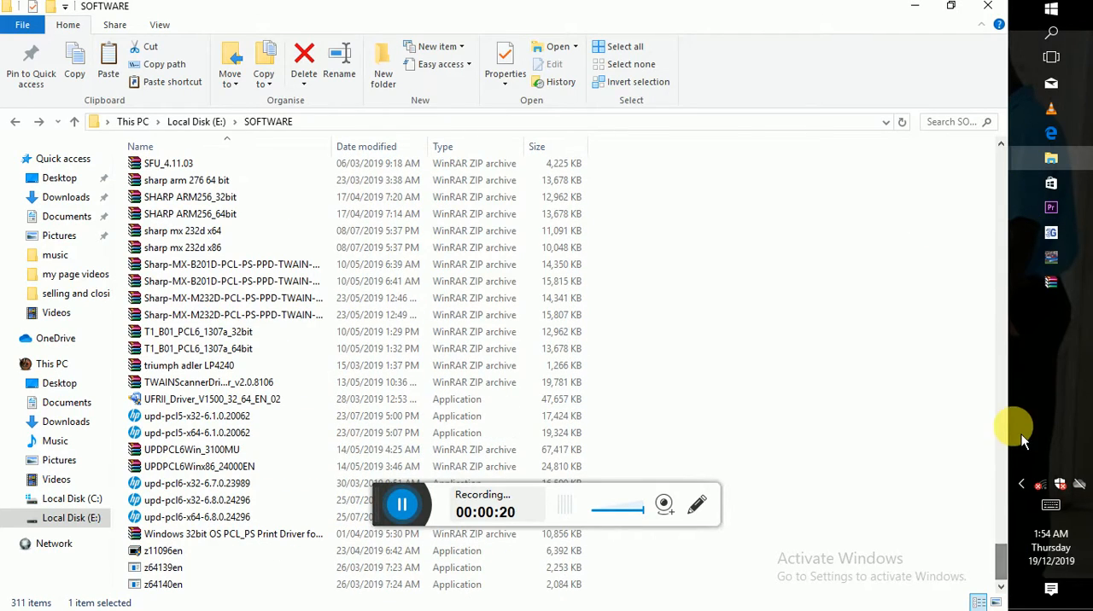
left_click(1011, 357)
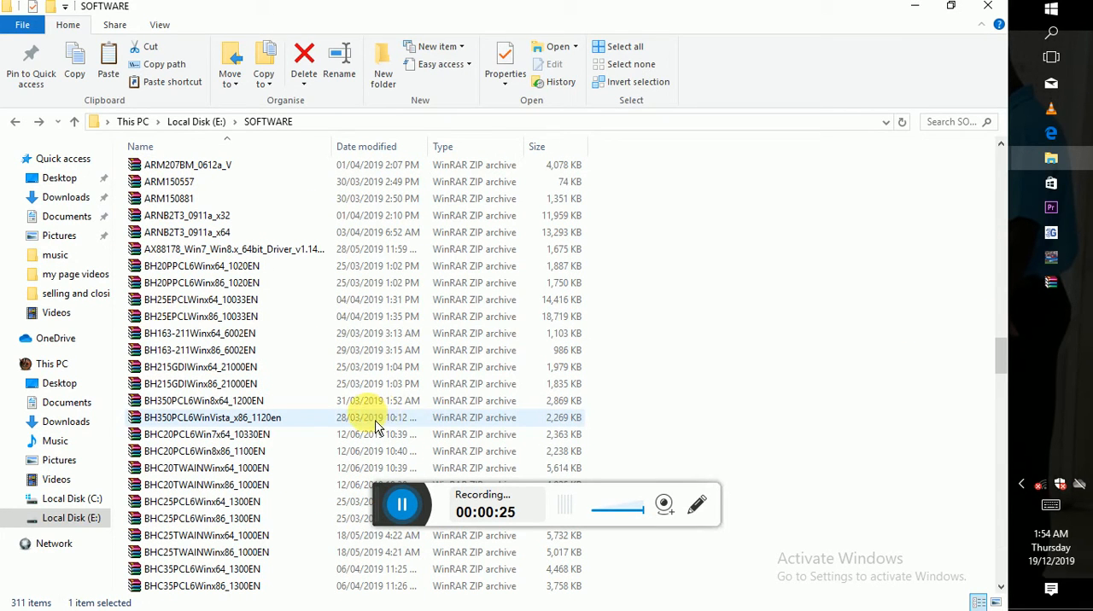
right_click(208, 538)
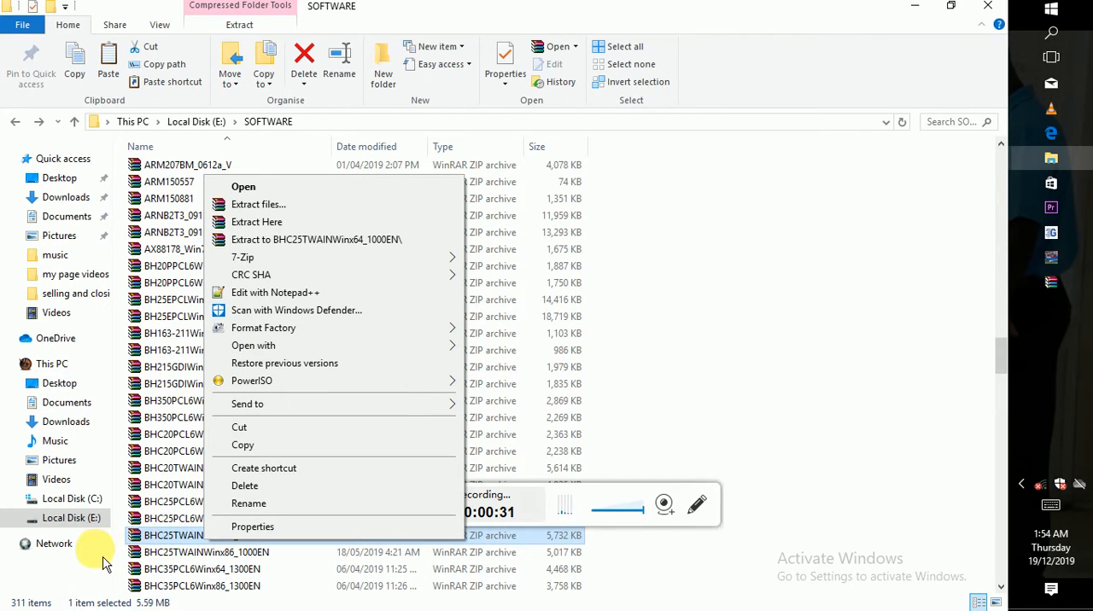
left_click(271, 560)
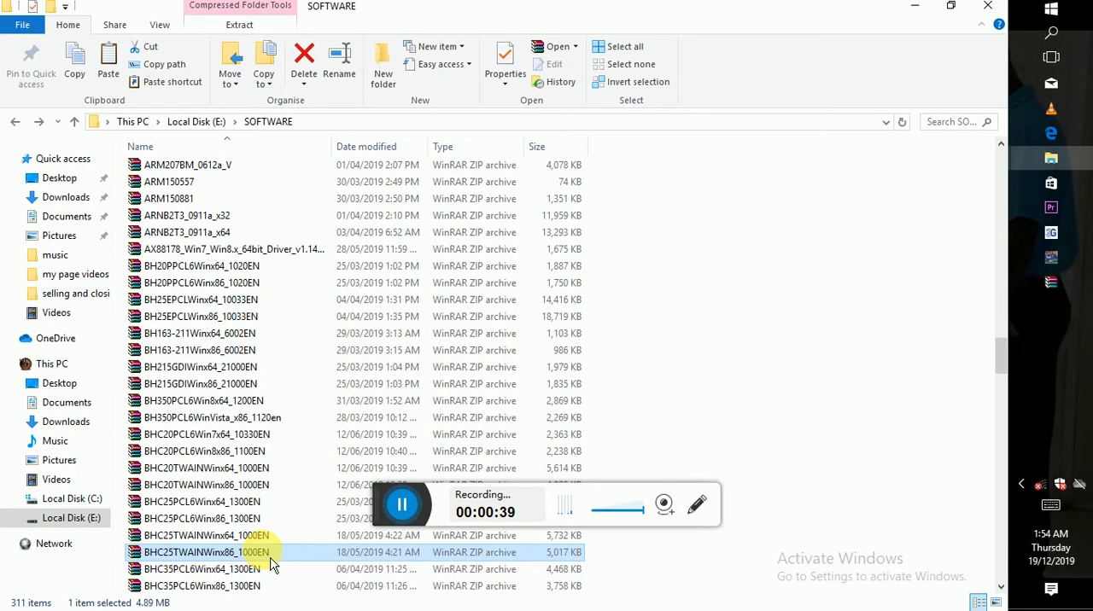
left_click(244, 536)
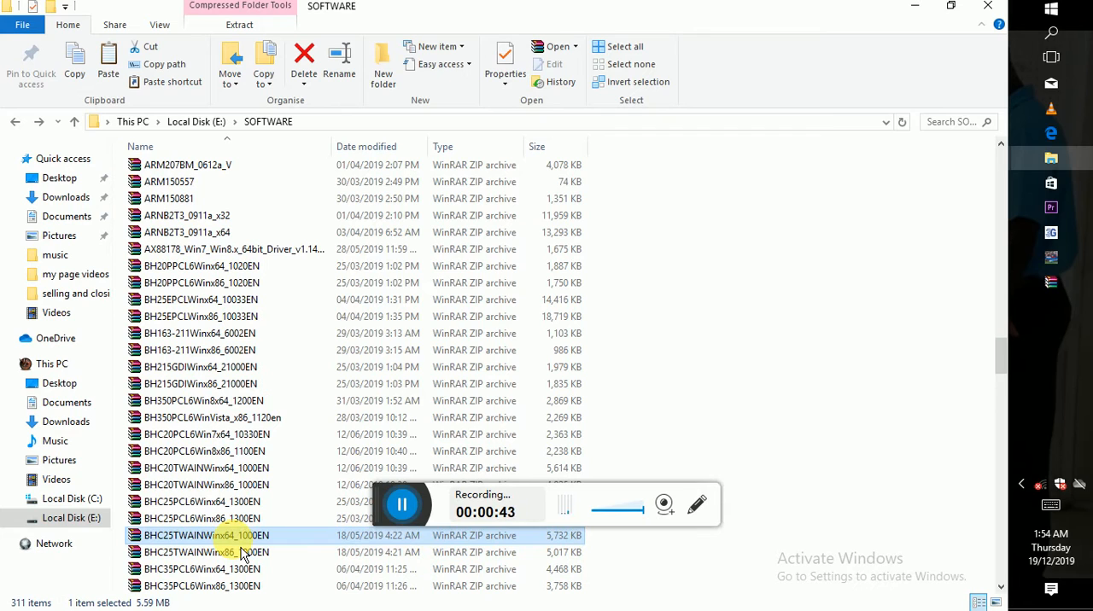
right_click(238, 540)
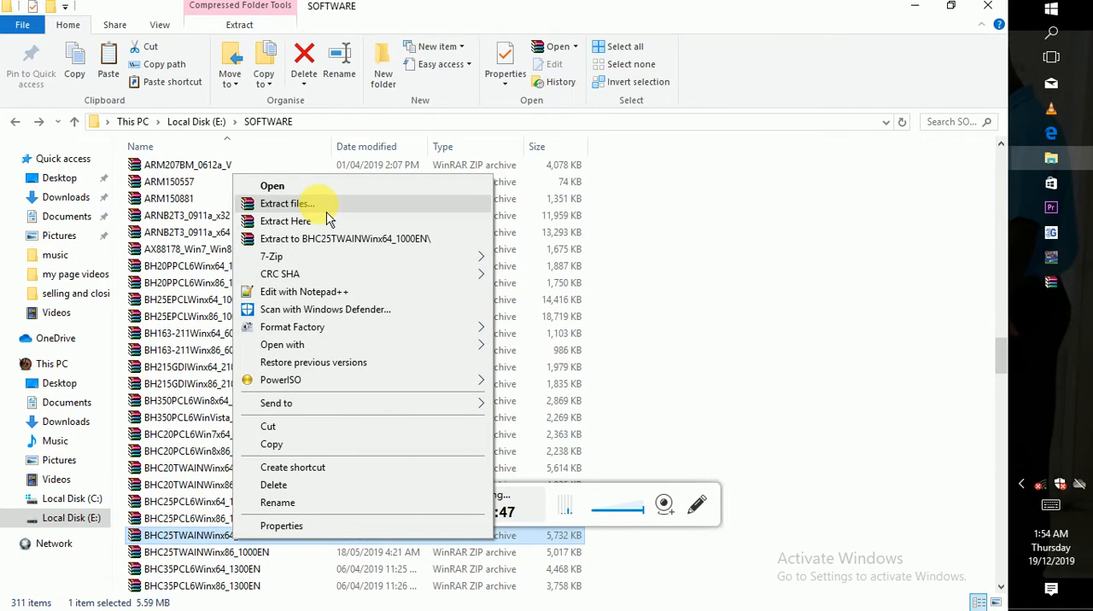
- Open the BHC25TWAINWinx64_1000EN folder and then its inner BHC25TWAINWinx64_1000EN subfolder
left_click(1005, 195)
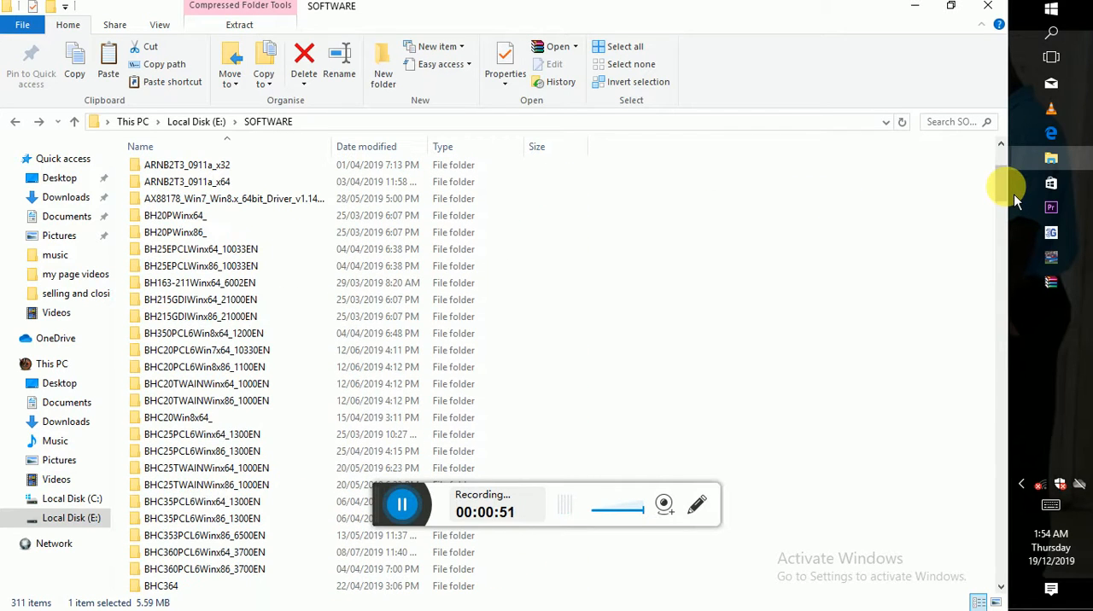
double_click(207, 471)
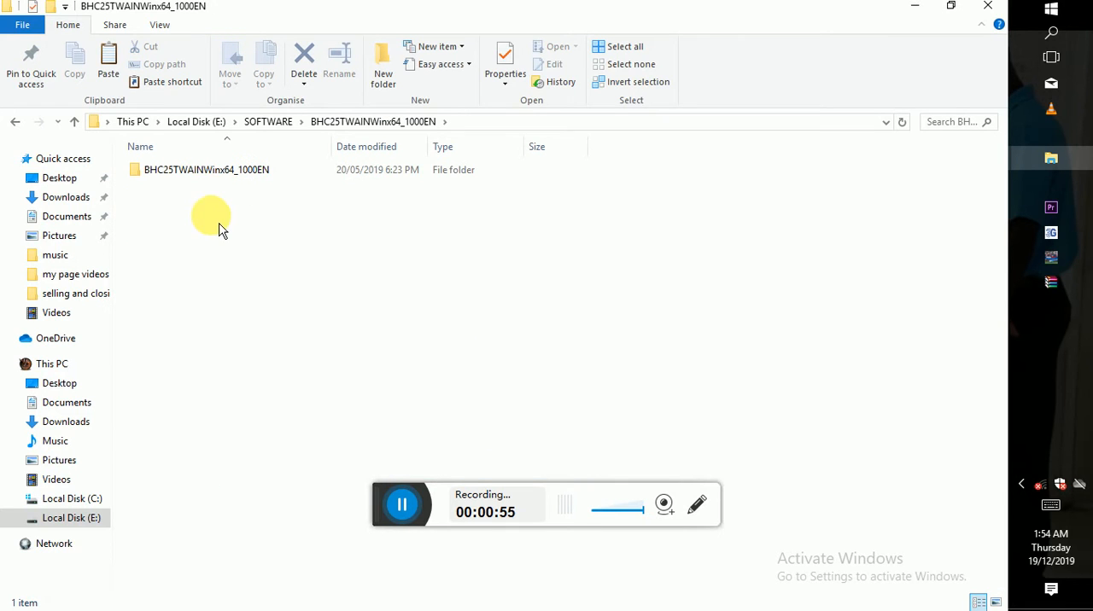
double_click(212, 175)
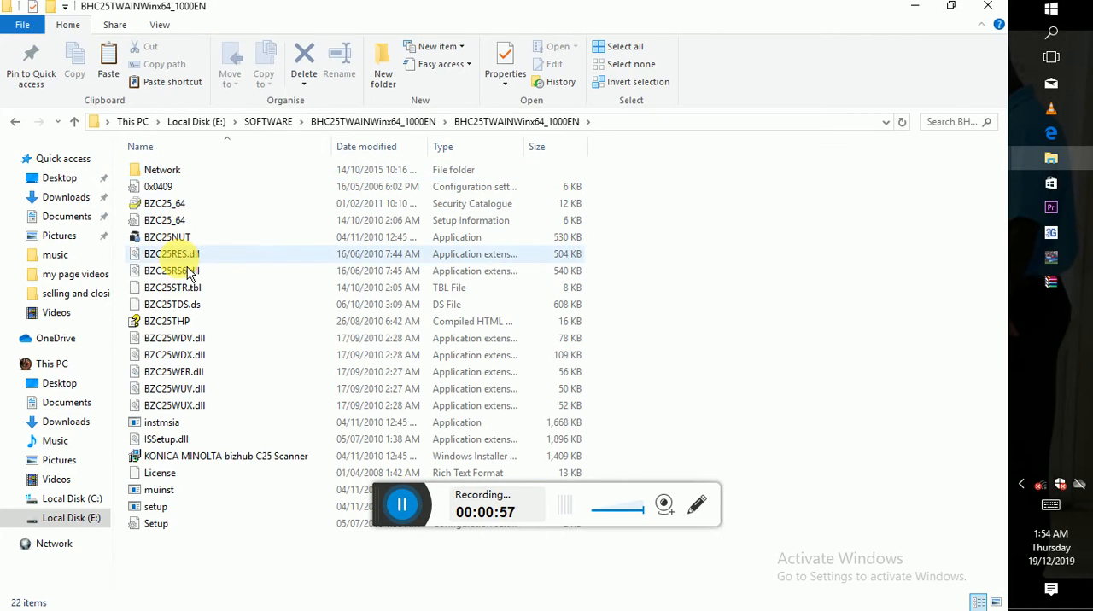
- Launch the setup program of the KONICA MINOLTA bizhub C25 Scanner driver
left_click(155, 511)
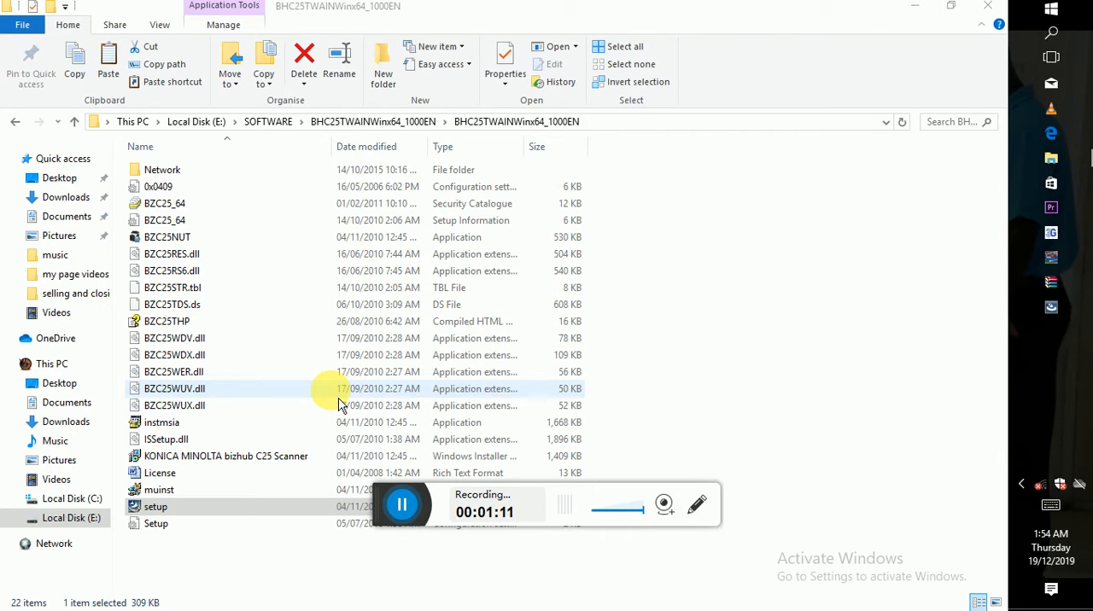
mouse_move(1041, 314)
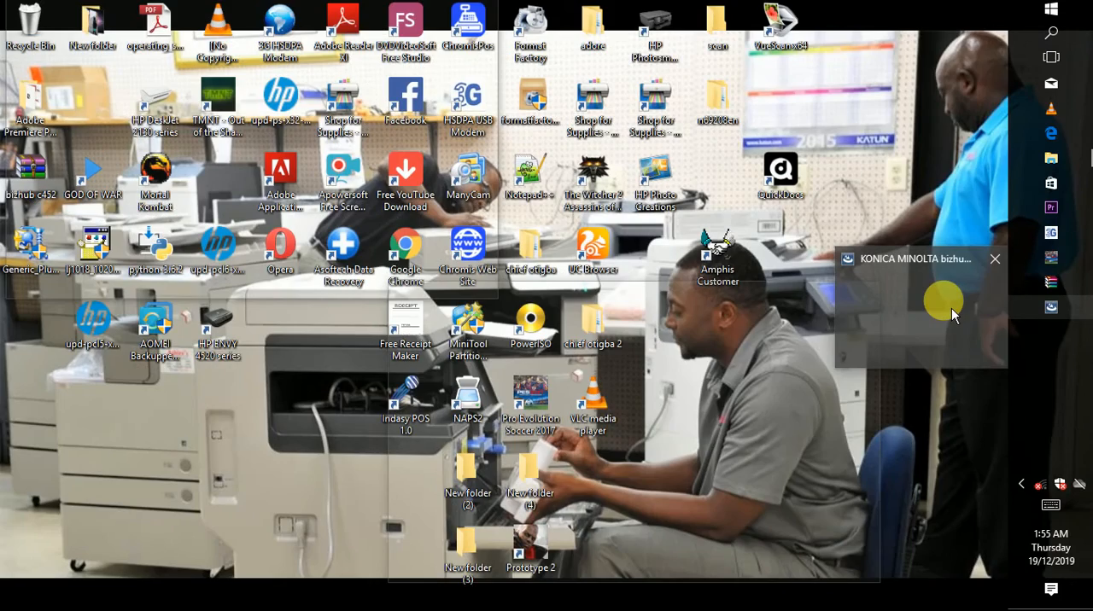
left_click(953, 315)
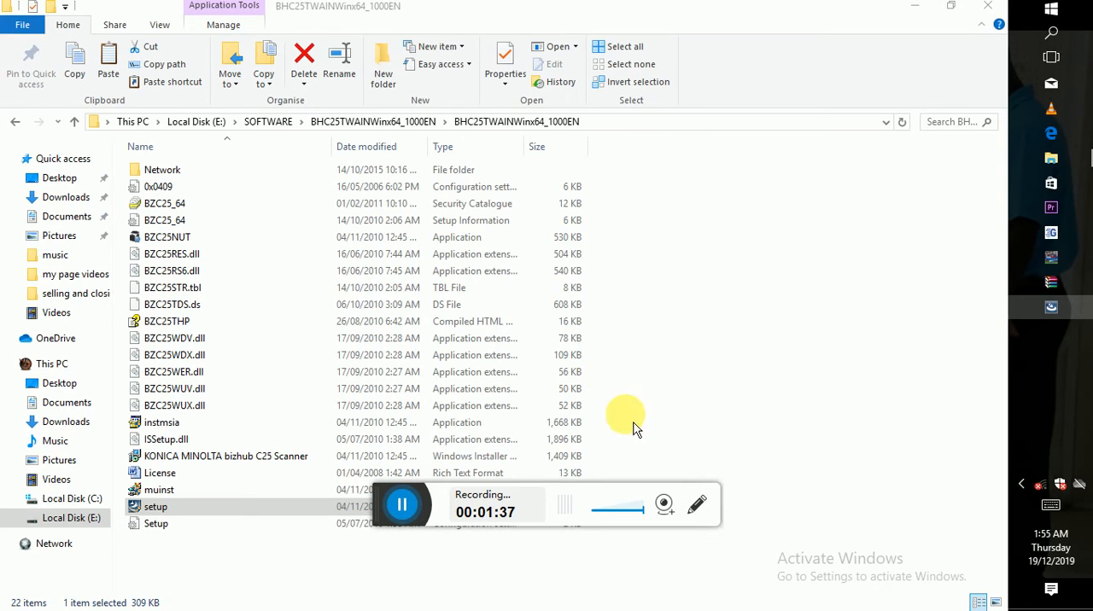
double_click(374, 511)
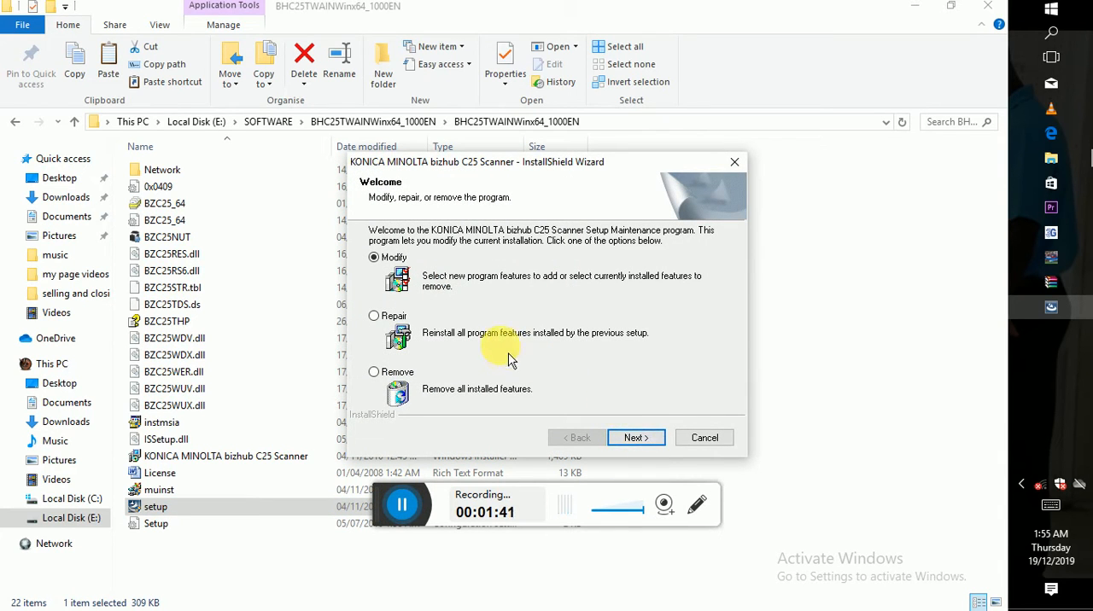
- Continue the InstallShield wizard with Modify, retry the missing file, dismiss the errors and finish the wizard
left_click(639, 442)
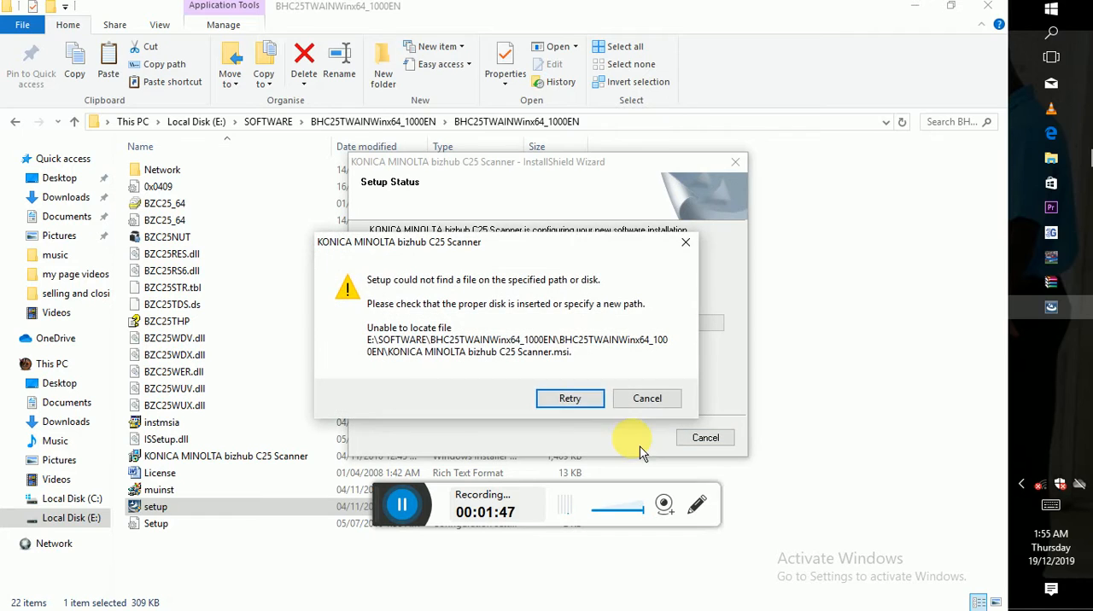
left_click(584, 413)
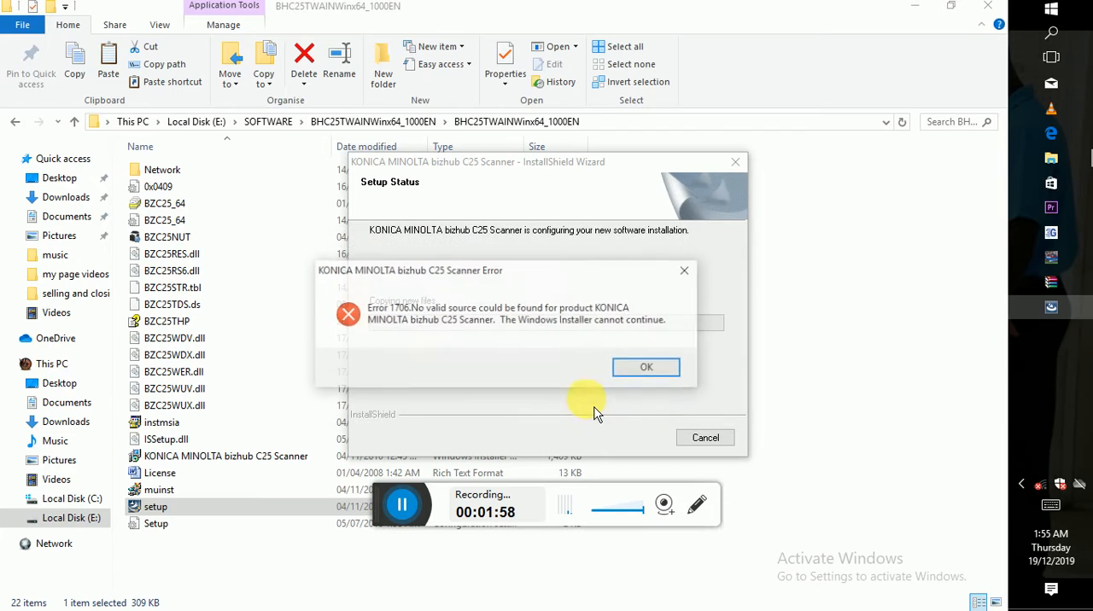
left_click(654, 370)
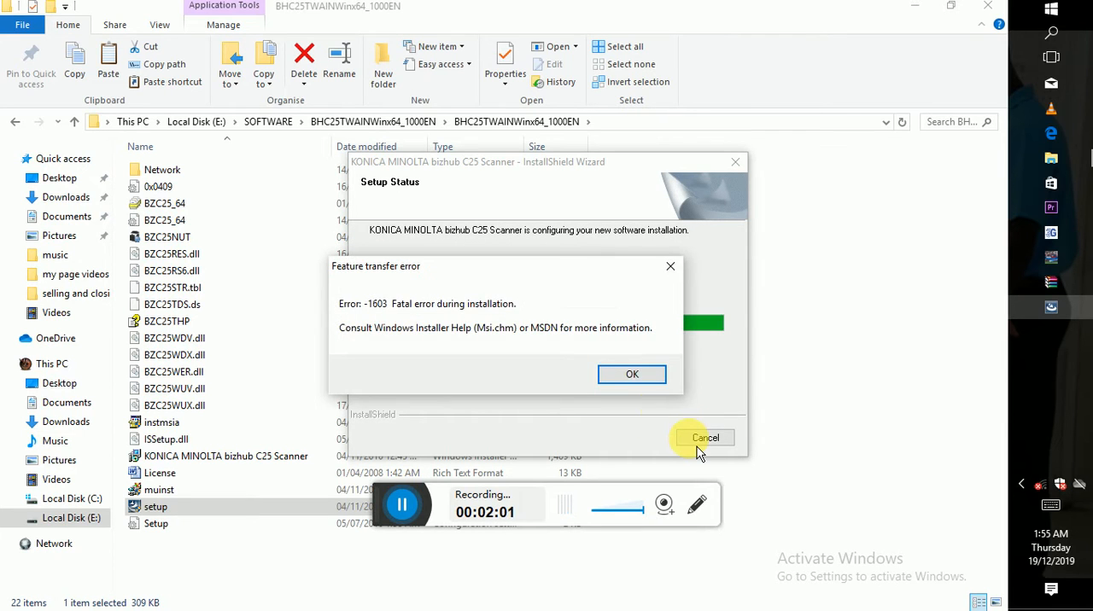
left_click(636, 378)
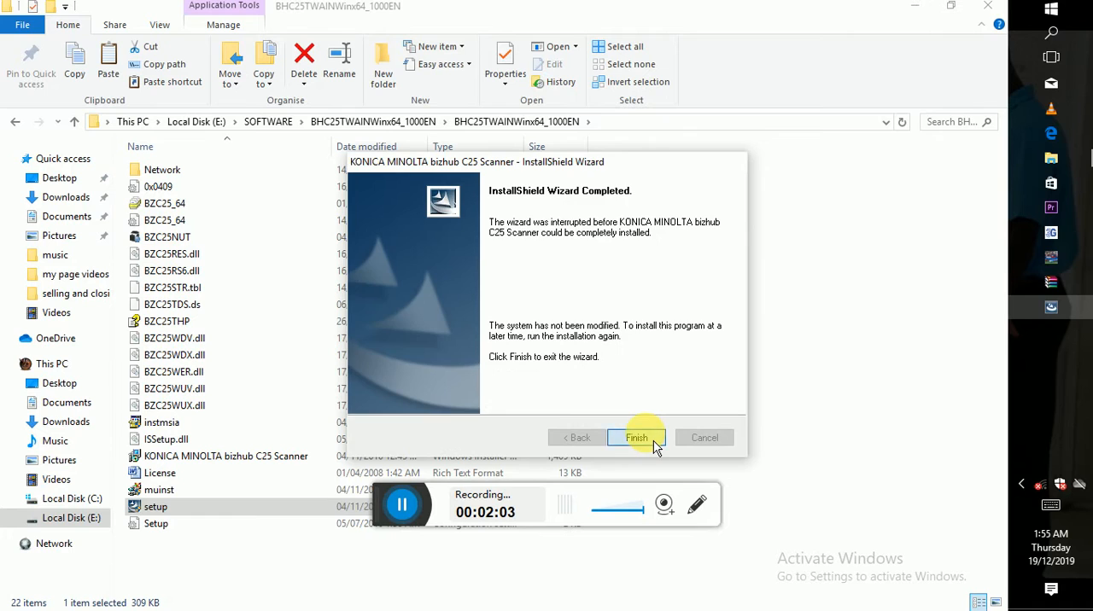
left_click(637, 438)
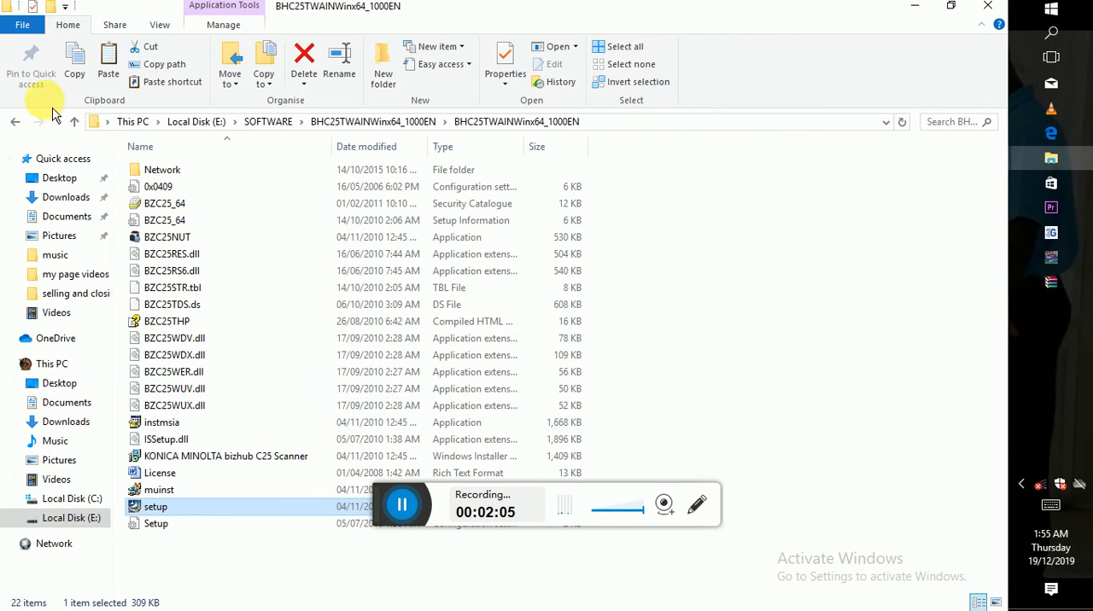
- Return to the SOFTWARE folder and open the BHC25PCL6Winx64_1300EN folder and its inner subfolder
left_click(16, 121)
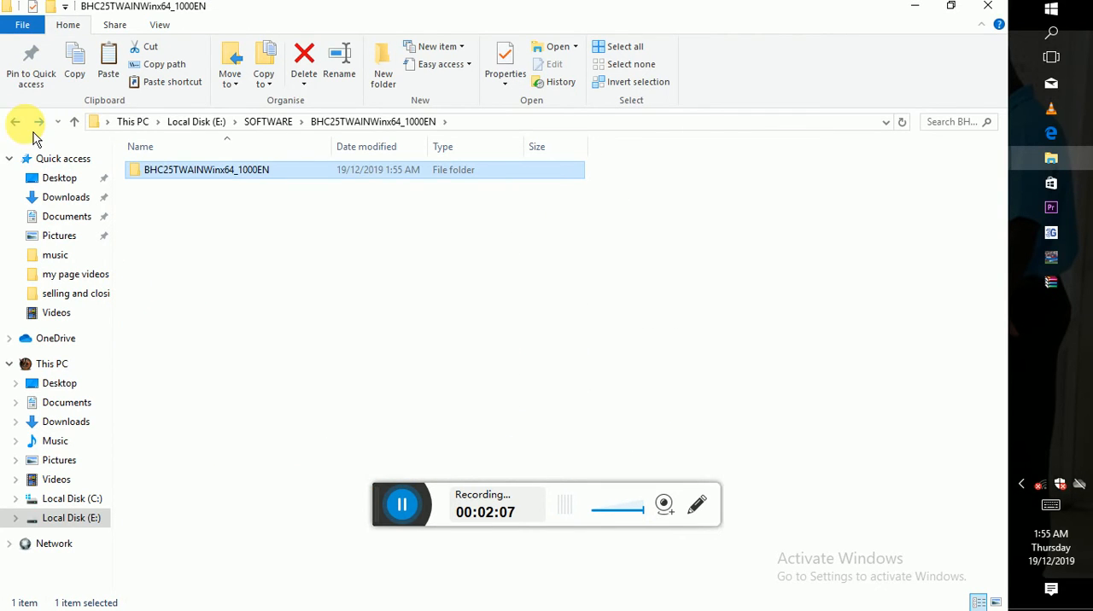
left_click(16, 122)
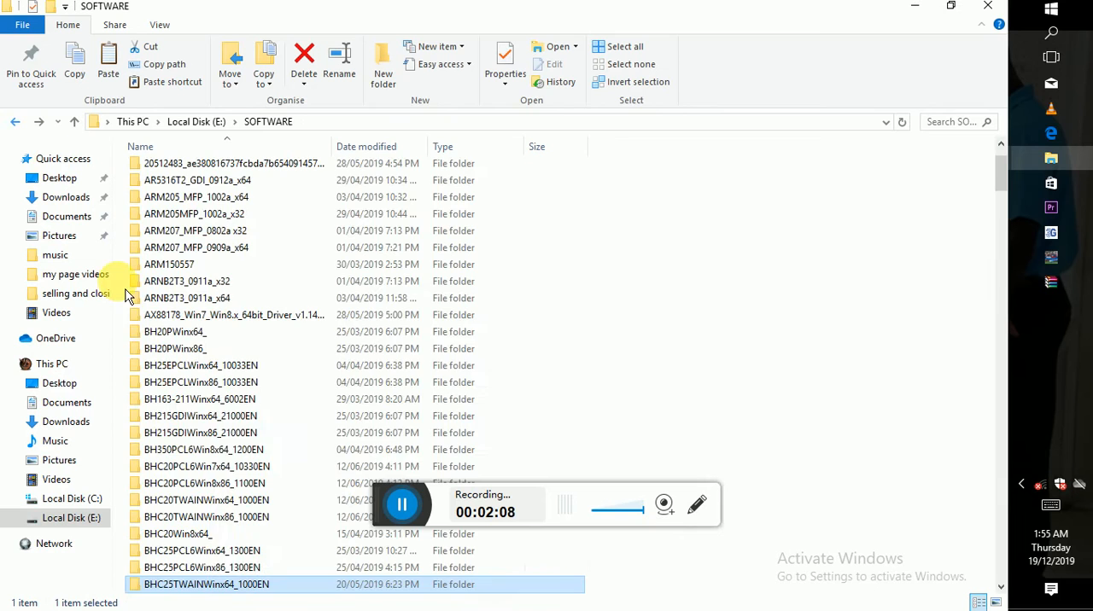
double_click(210, 552)
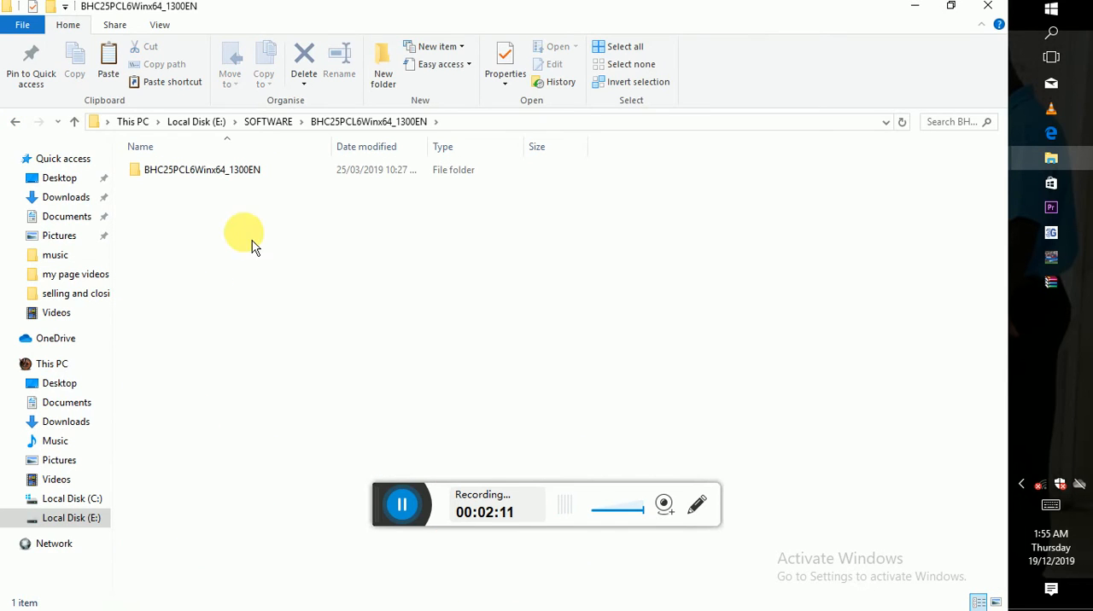
double_click(228, 187)
left_click(227, 187)
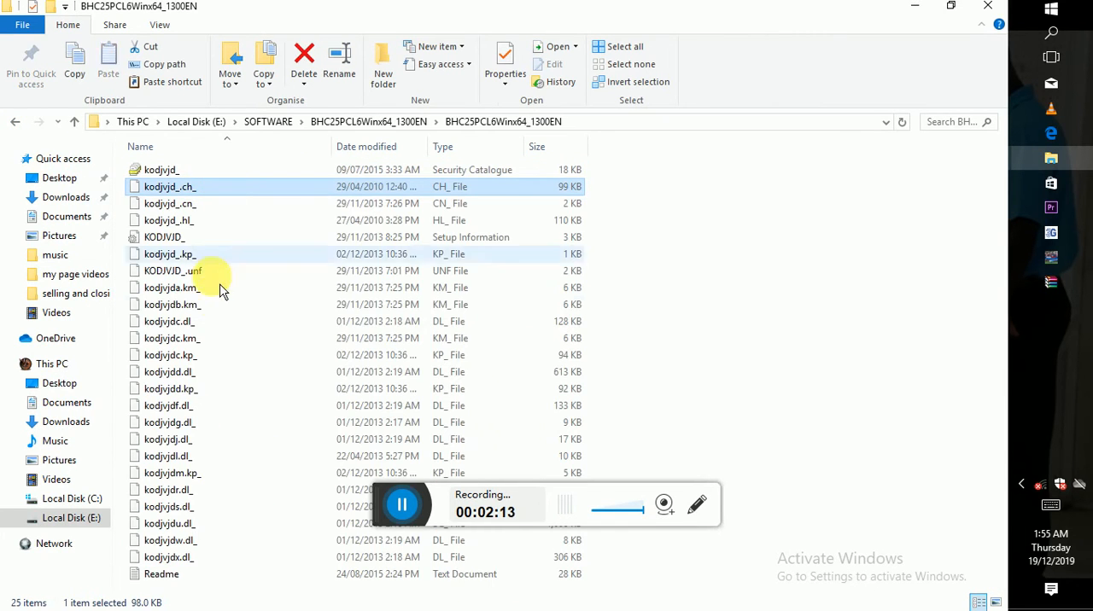
- Install the KODJVJD_ setup information file of the PCL6 printer driver
left_click(174, 240)
right_click(174, 242)
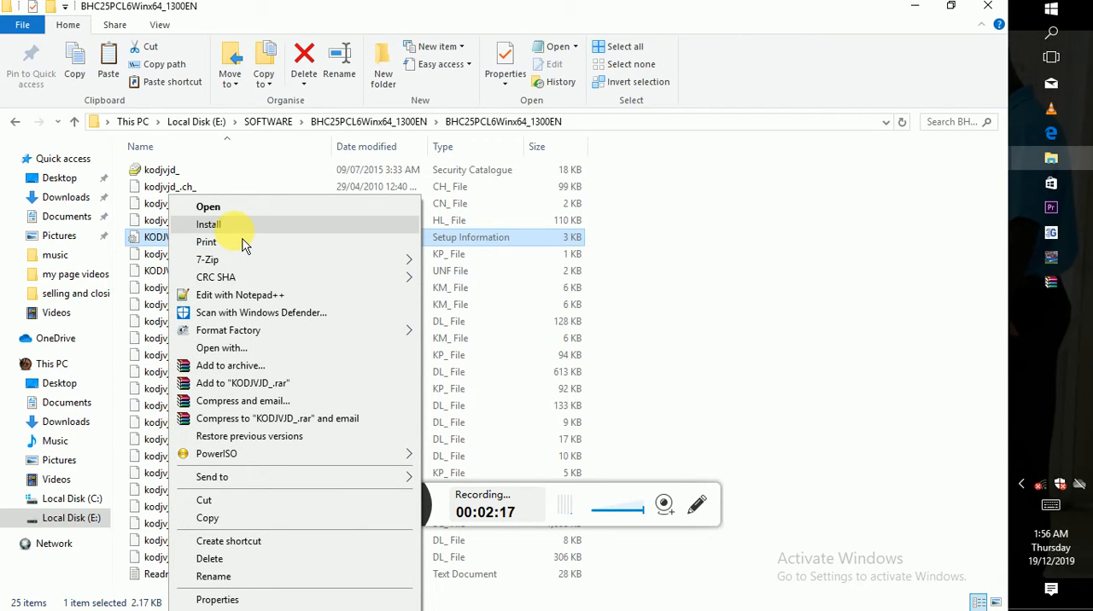
left_click(234, 226)
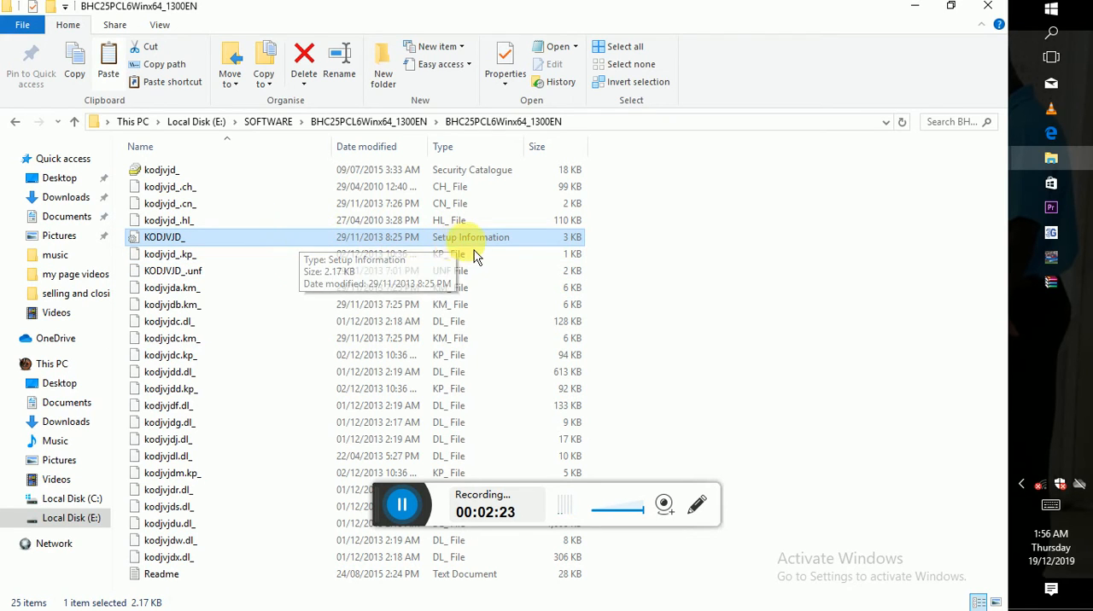
- Minimize the folder window and open Control Panel through a Windows search for "con"
left_click(915, 6)
left_click(1067, 46)
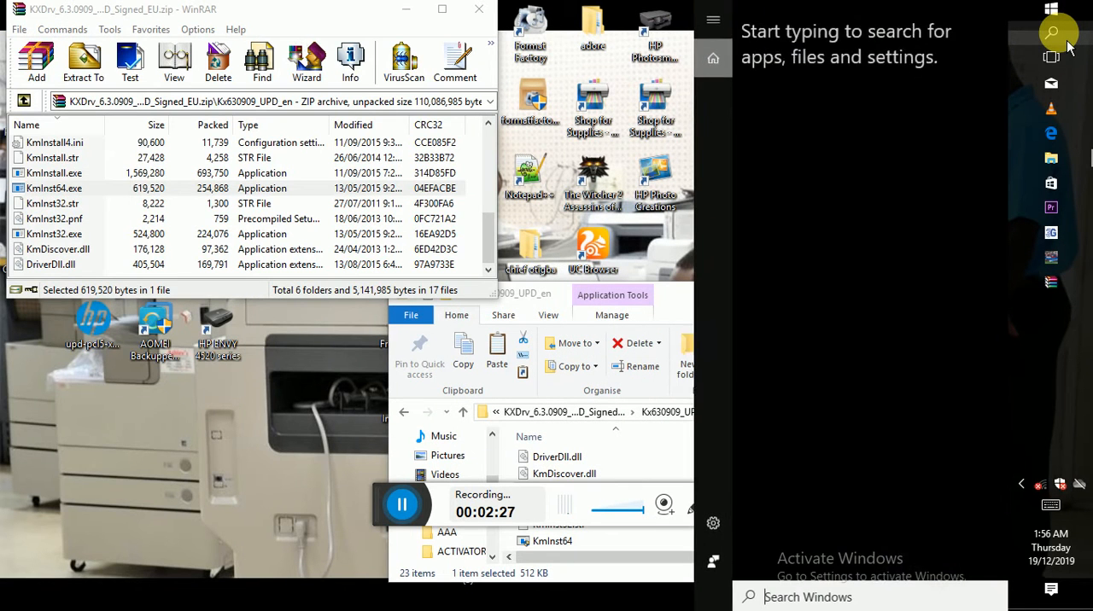
type("con")
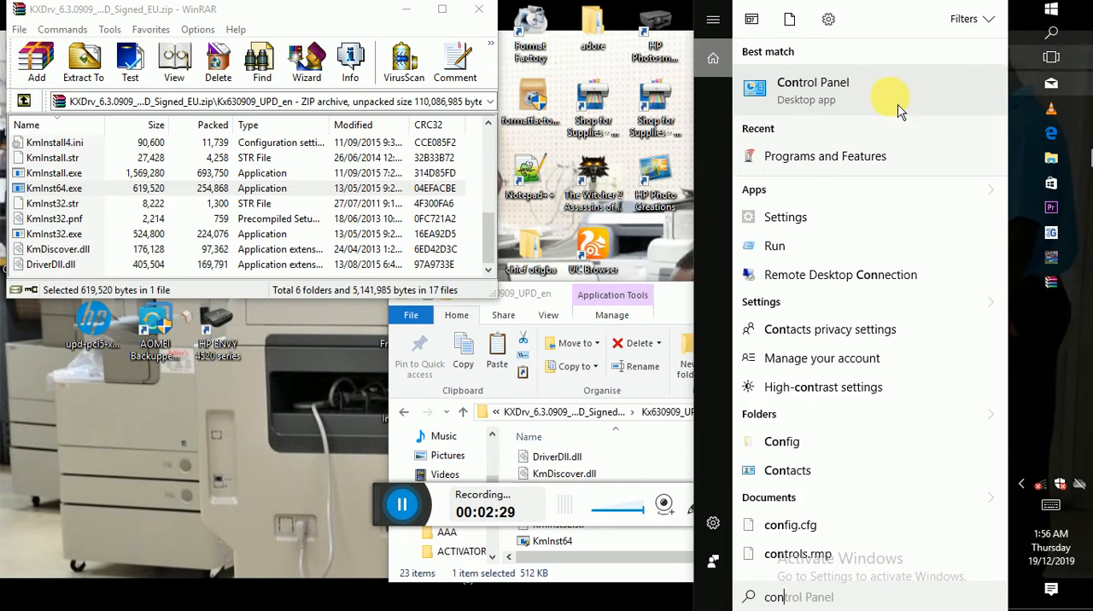
left_click(884, 95)
- Maximize the Control Panel window and open Devices and Printers
left_click(416, 229)
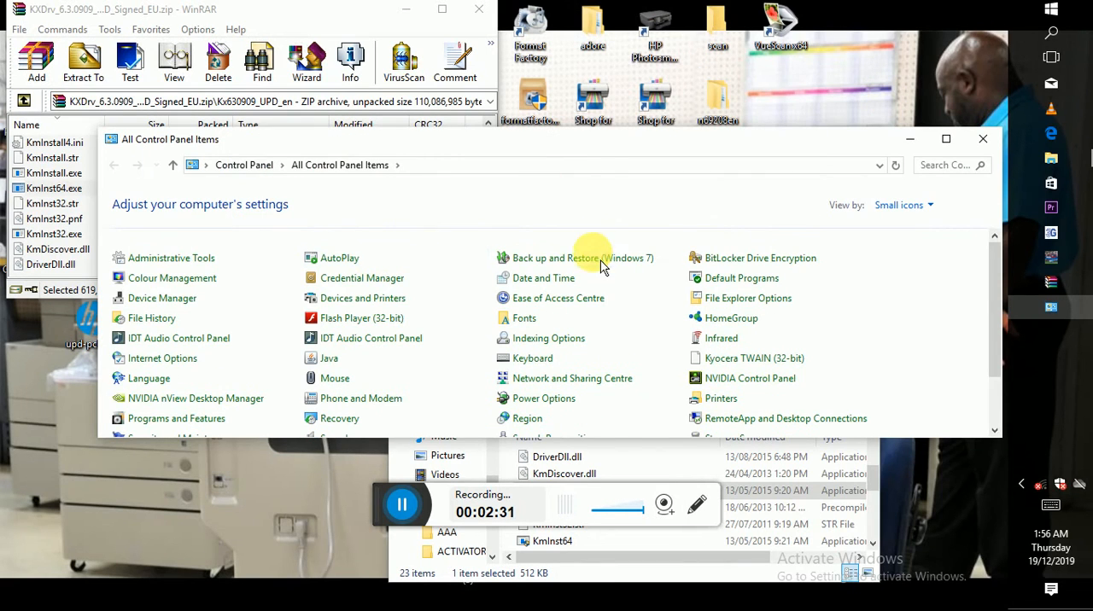
left_click(945, 139)
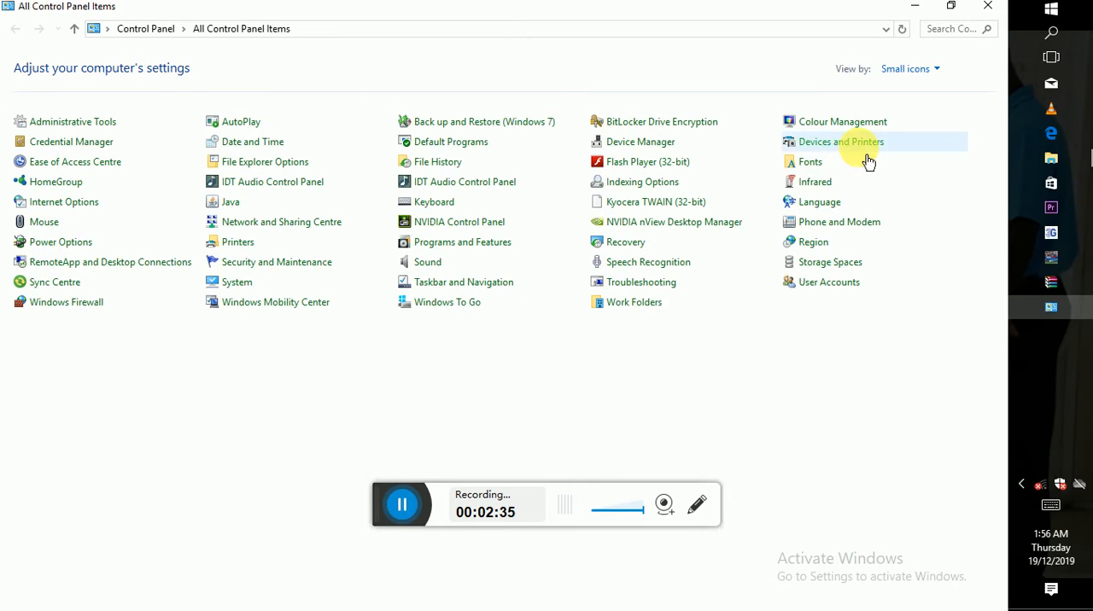
left_click(859, 144)
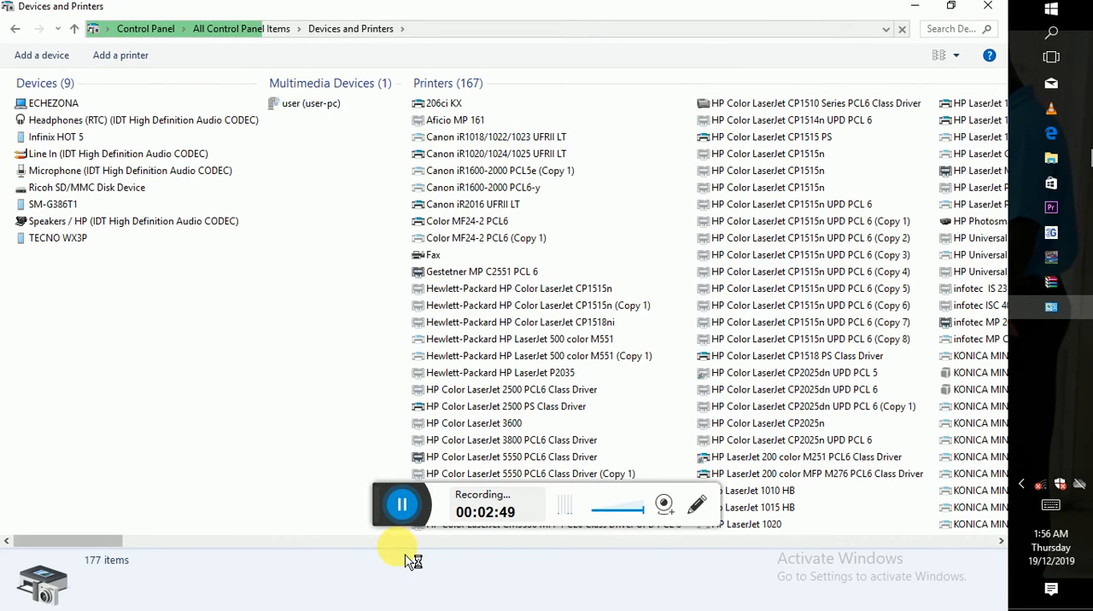
- Start adding a new device or printer to this PC
left_click(376, 541)
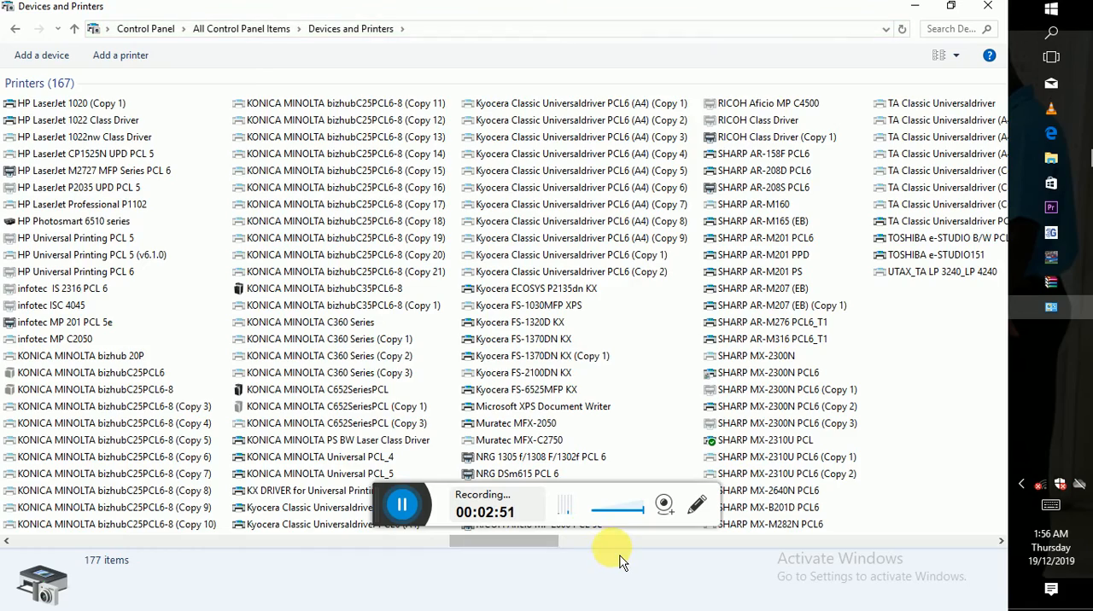
left_click(619, 547)
left_click(514, 545)
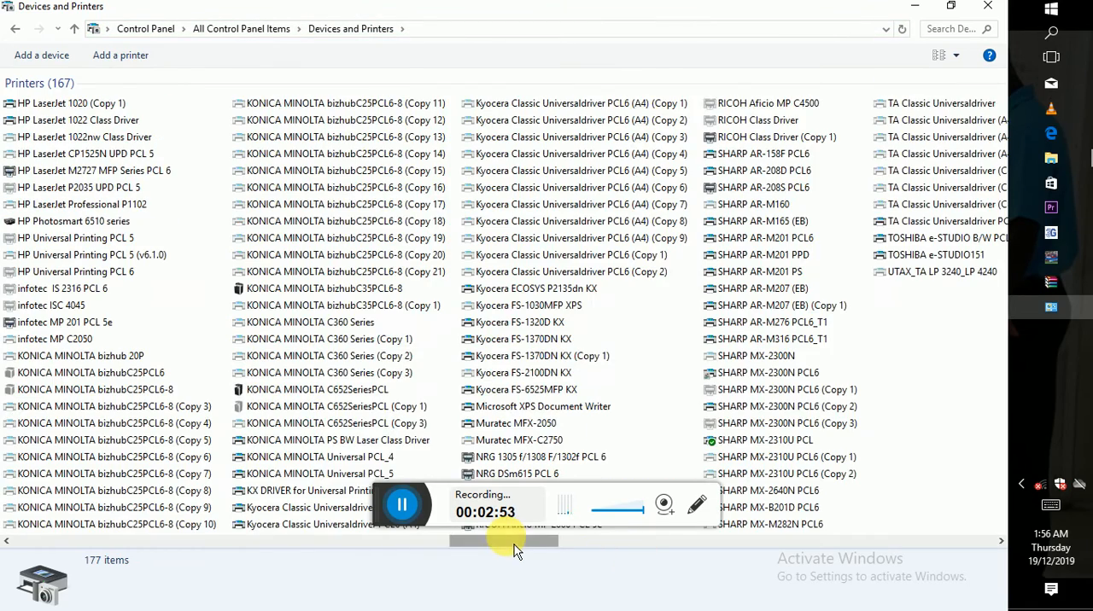
left_click(238, 546)
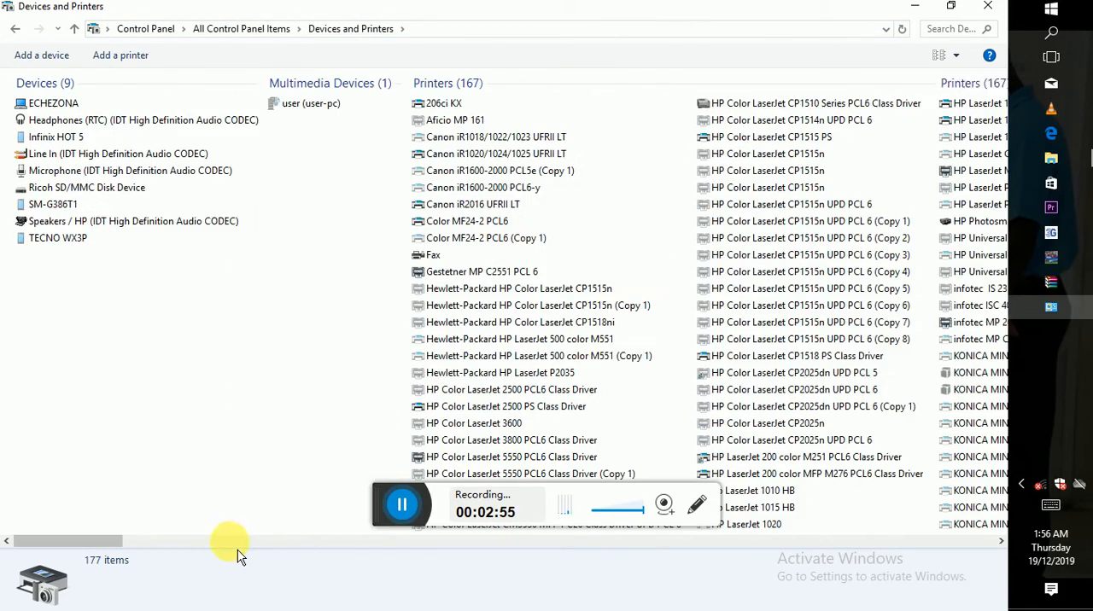
left_click(71, 66)
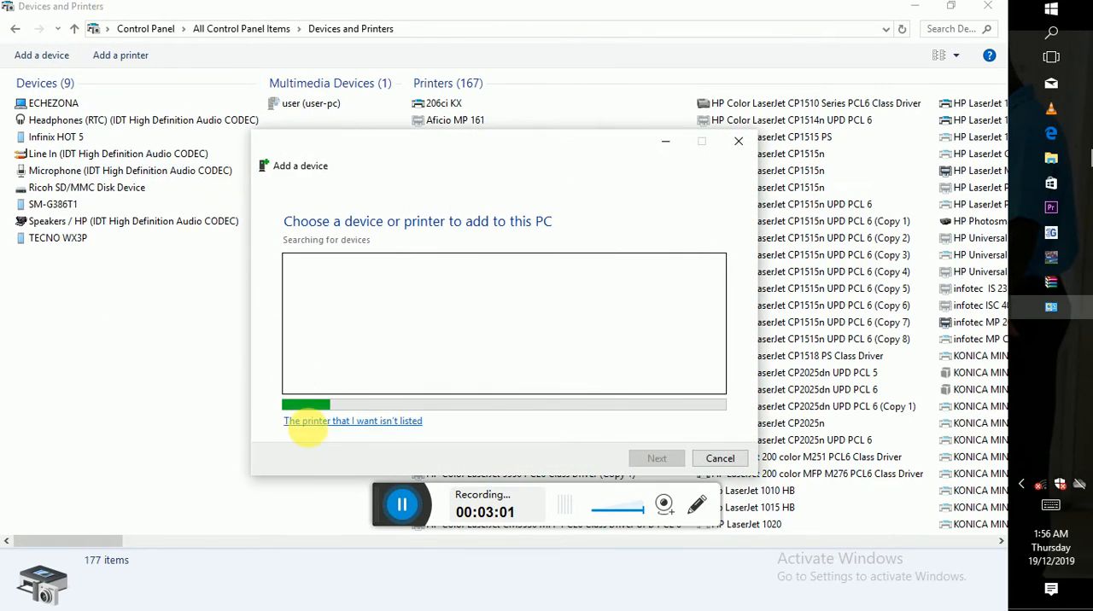
- Open the option for an unlisted printer and choose to add a local printer with manual settings
left_click(403, 420)
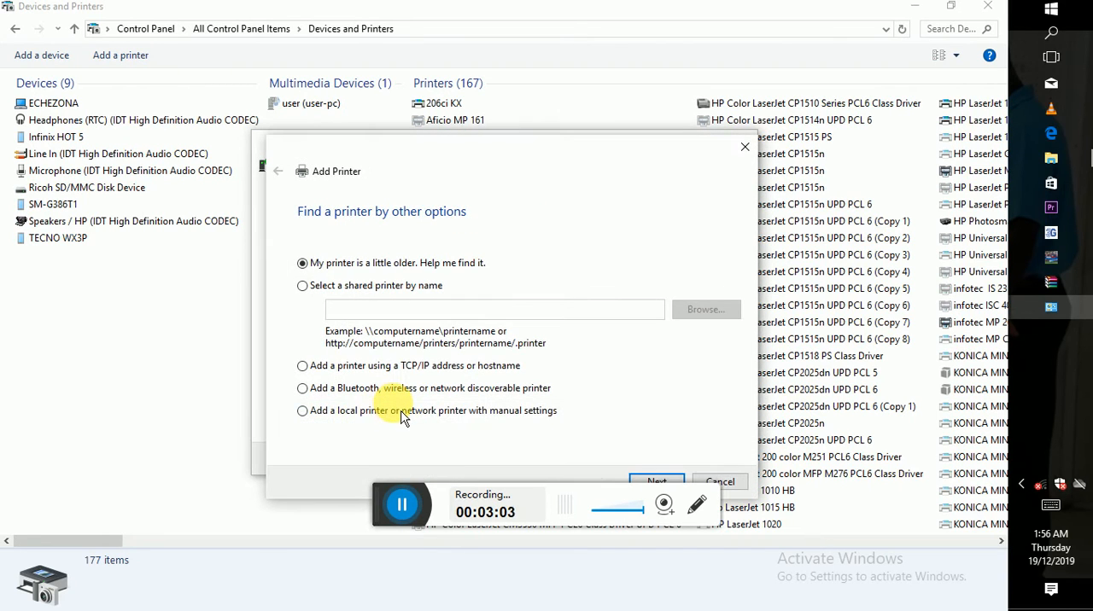
left_click(401, 410)
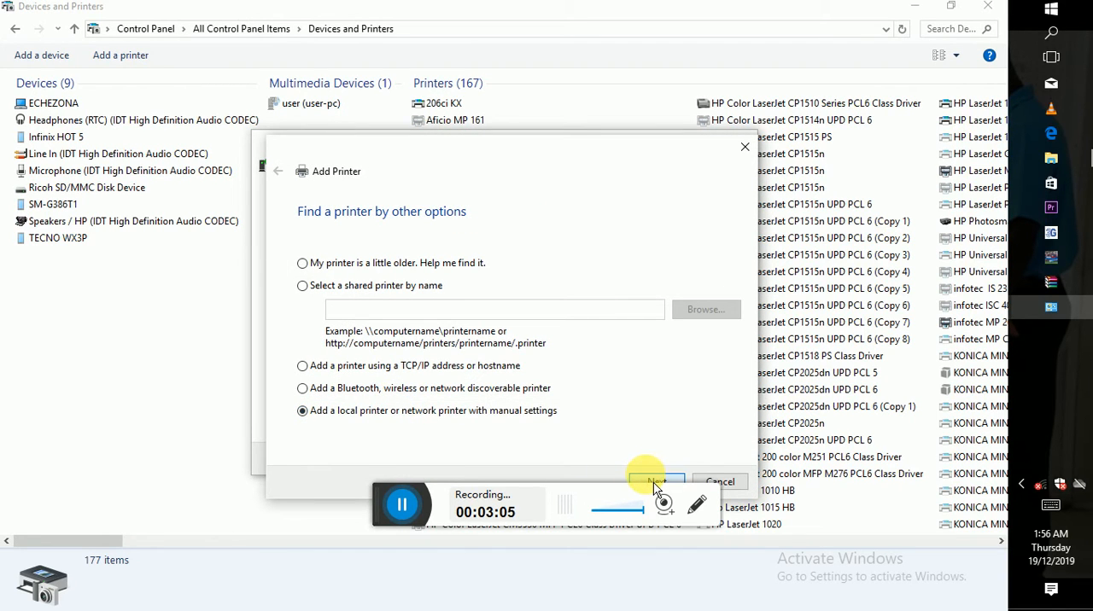
left_click(656, 483)
- Pick the USB015 virtual printer port as the existing port for the printer
left_click(475, 287)
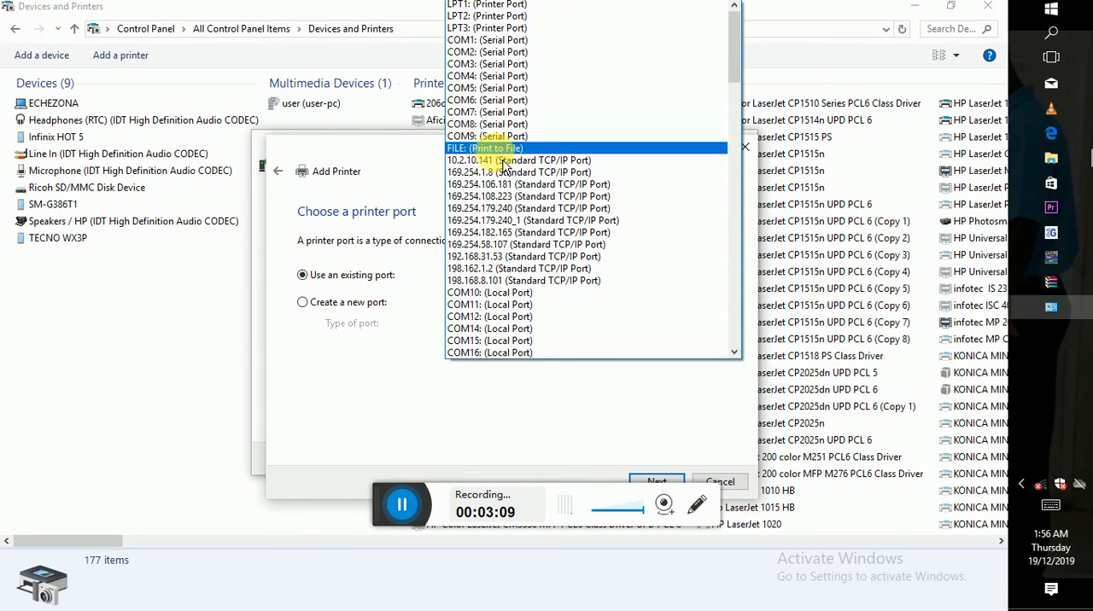
left_click(730, 109)
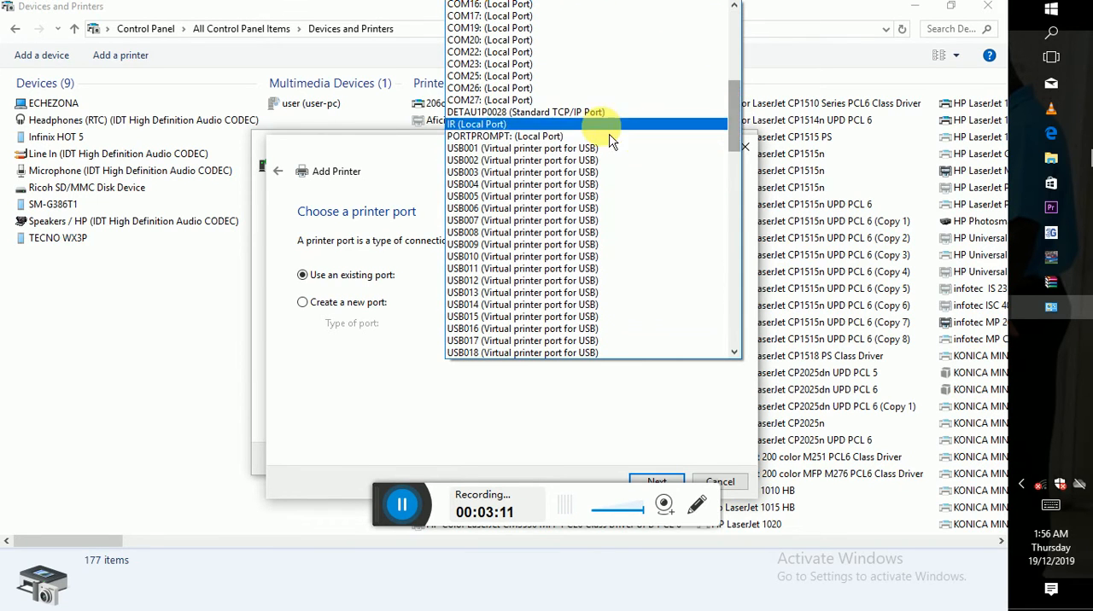
left_click(424, 360)
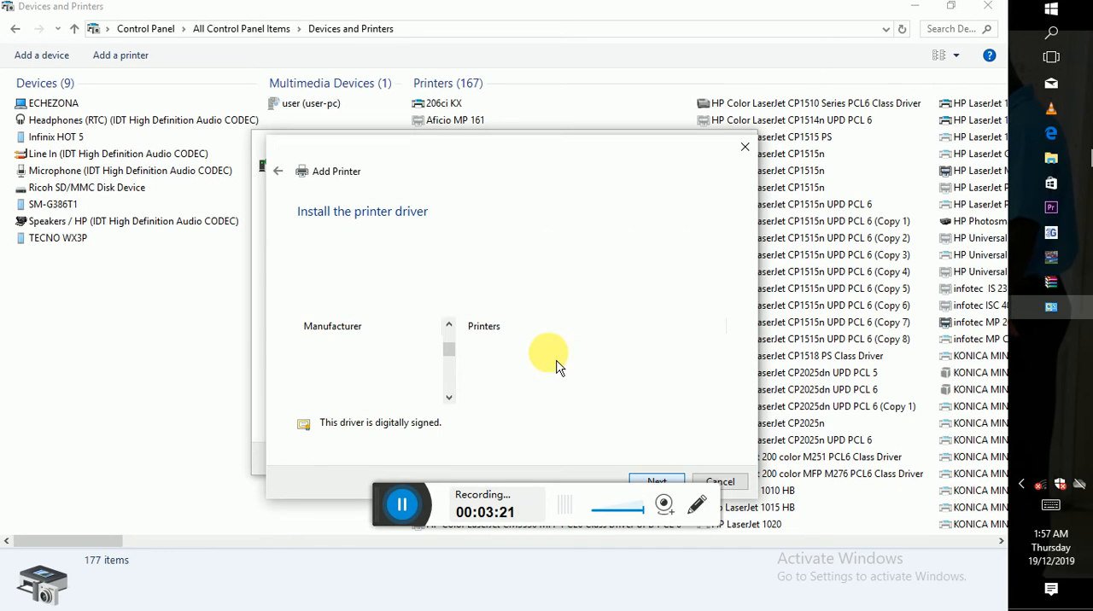
- Select the KONICA MINOLTA manufacturer and the KONICA MINOLTA bizhubC25PCL6-8 printer driver, then continue
left_click(449, 368)
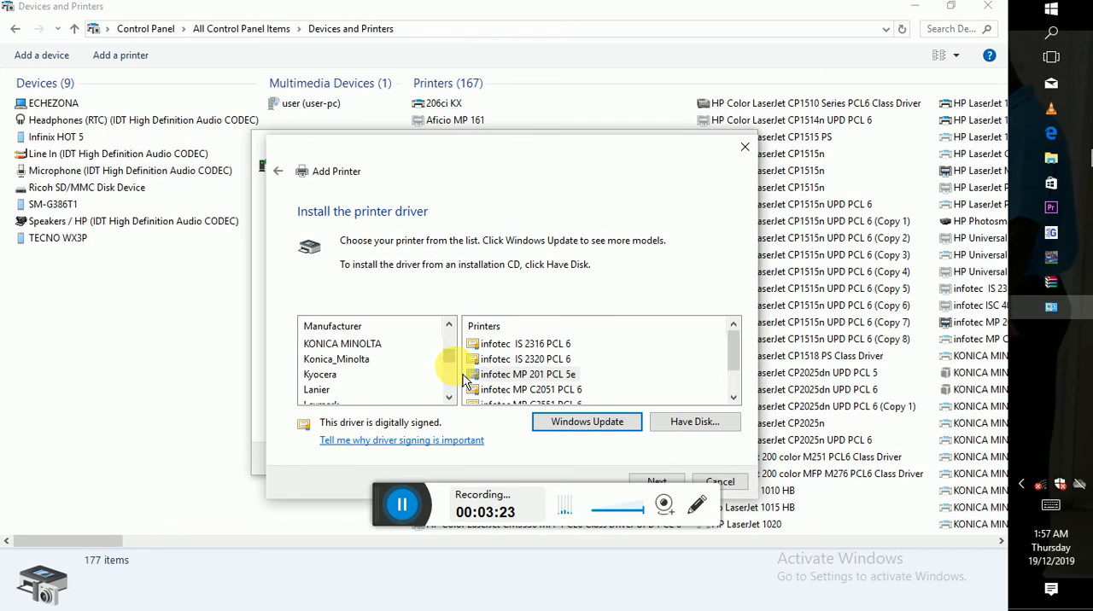
scroll(415, 350, "up", 3)
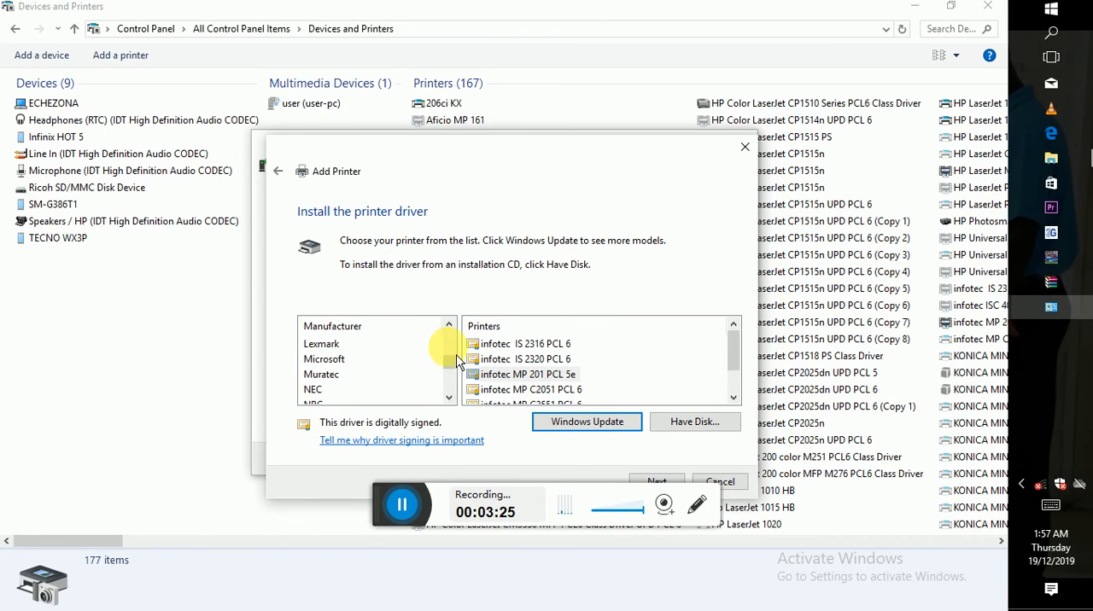
left_click(376, 345)
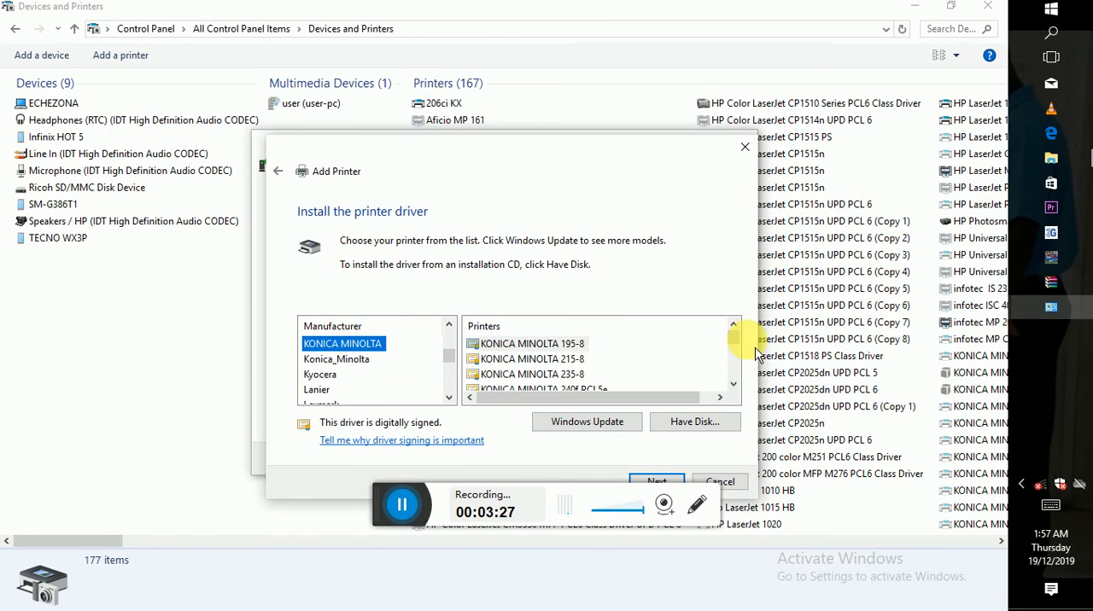
left_click(735, 369)
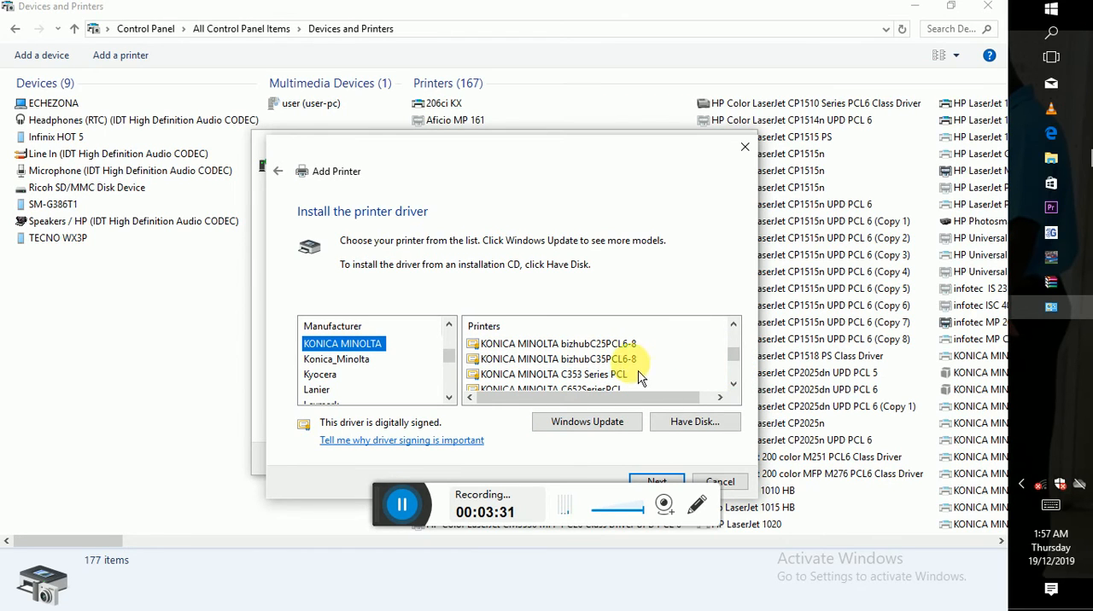
left_click(632, 345)
left_click(656, 483)
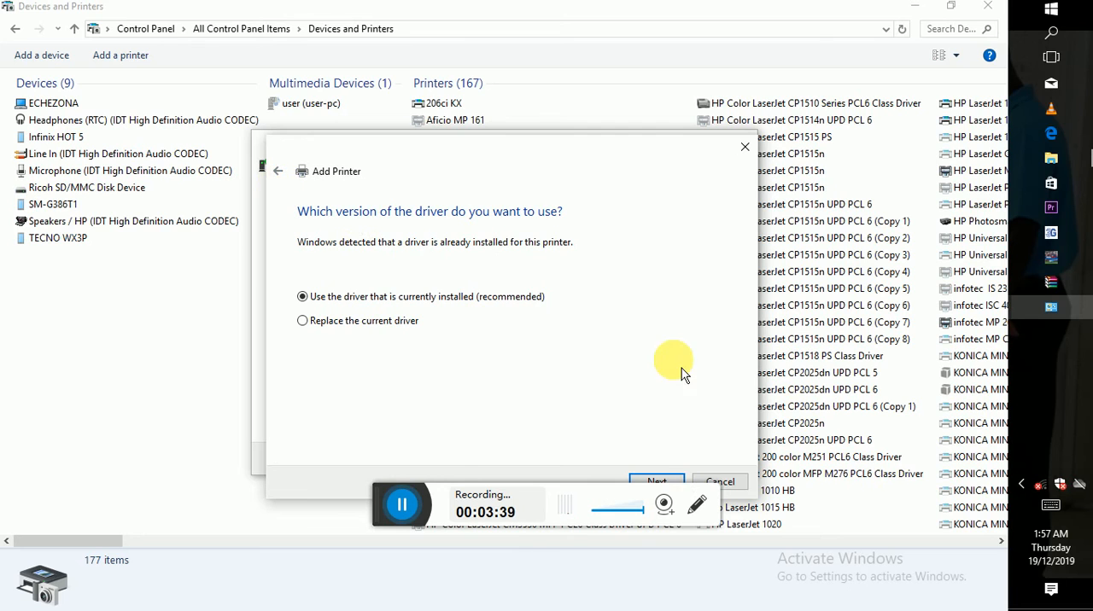
- Close the Add Printer wizard and scroll sideways through the list of installed printers
left_click(746, 152)
left_click(745, 152)
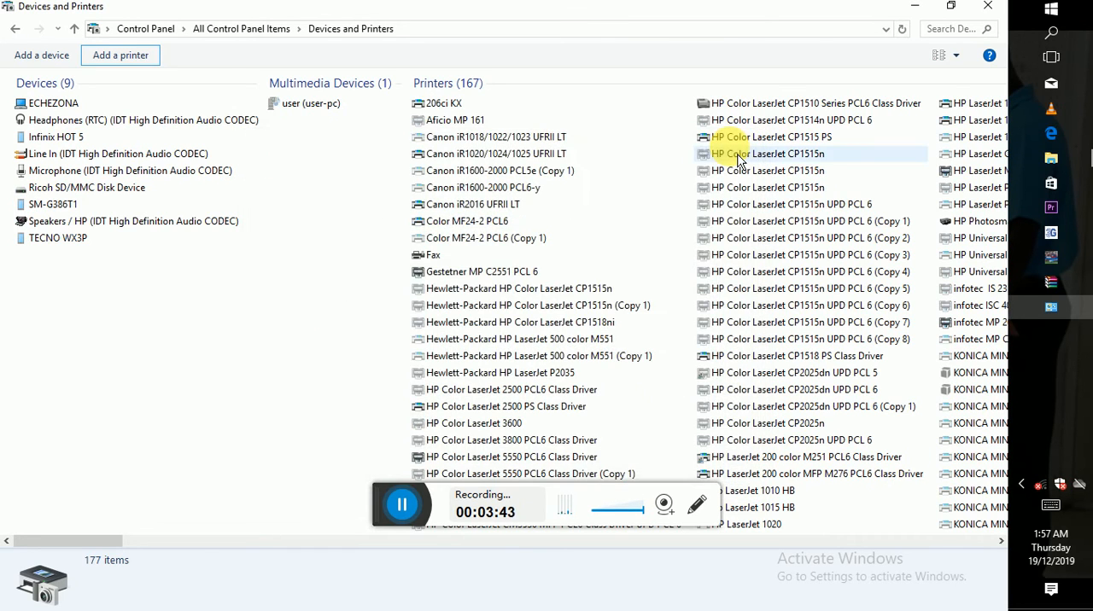
left_click(611, 543)
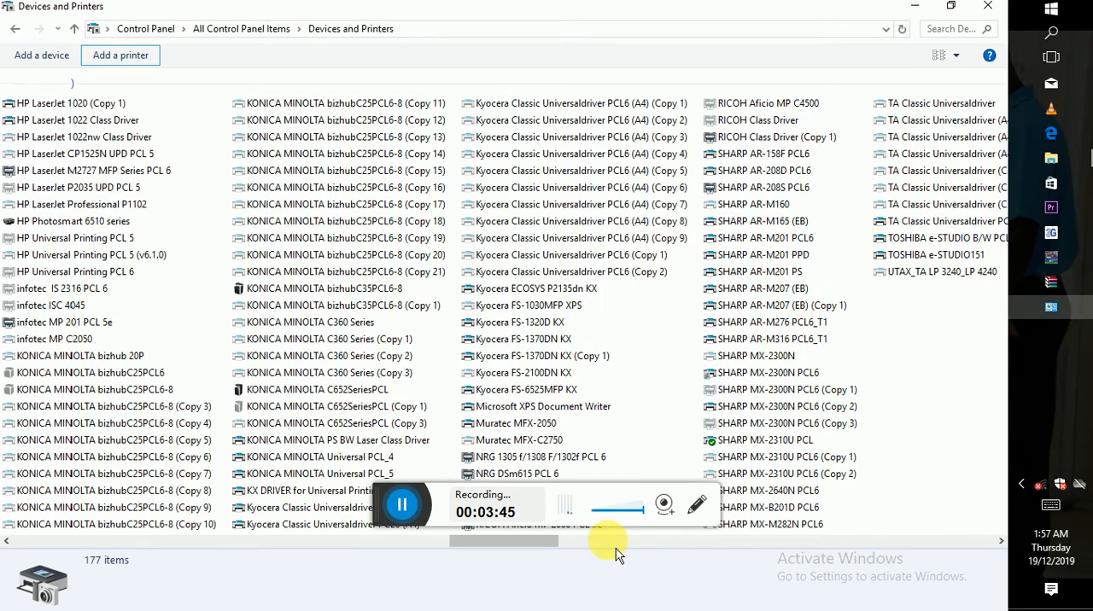
left_click(413, 544)
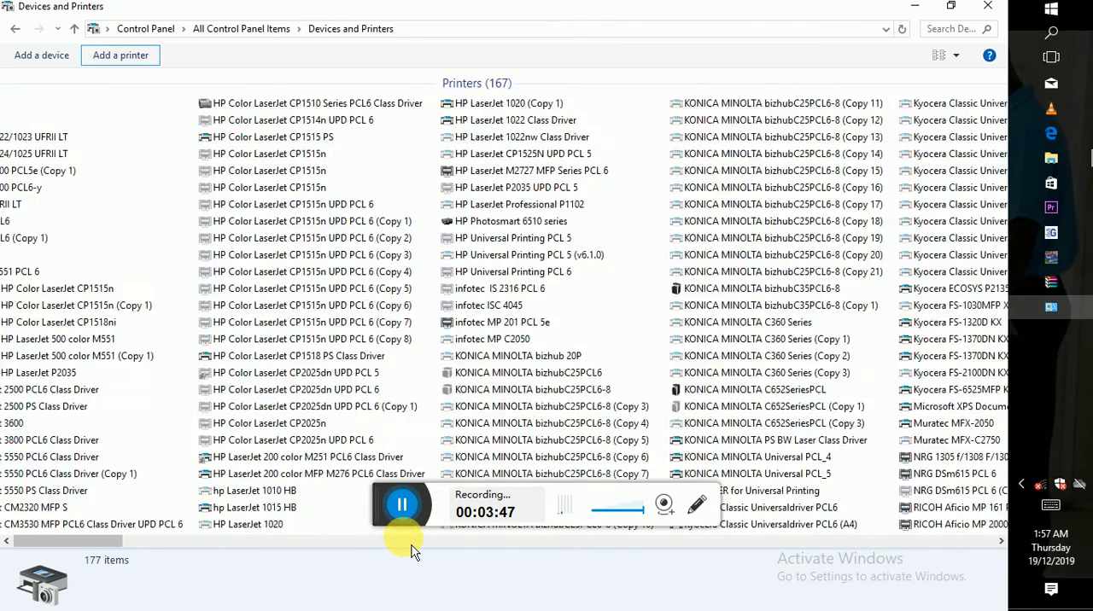